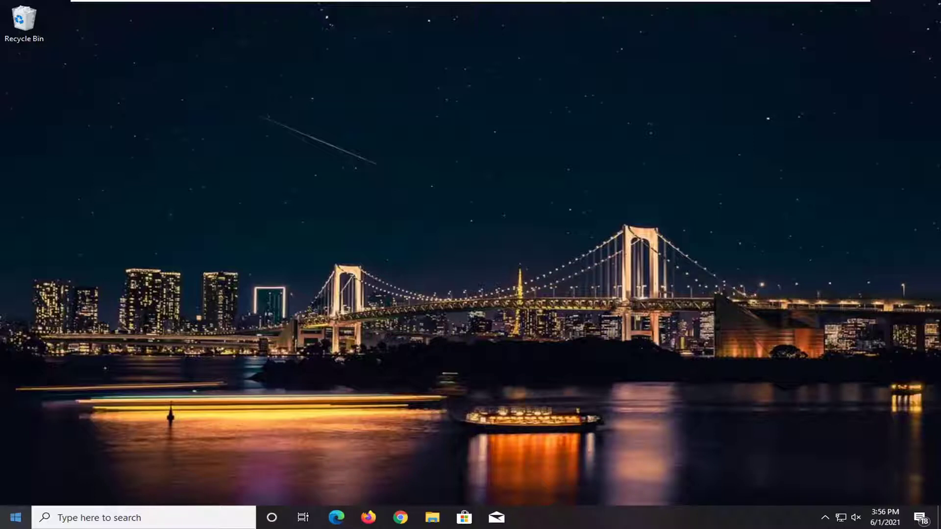
- Open Settings from the Start menu and go to Accounts, landing on Your info
{"action": "left_click", "coordinate": [15, 518]}
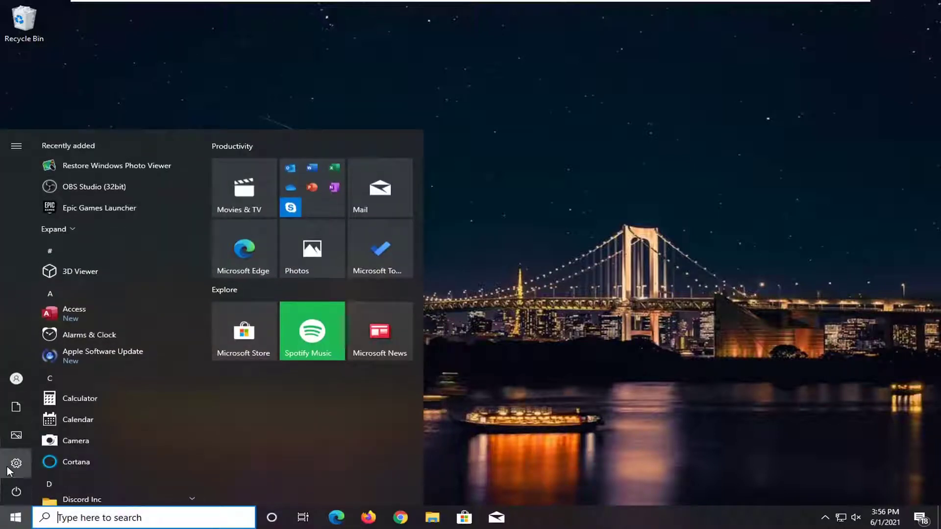
{"action": "mouse_move", "coordinate": [49, 463]}
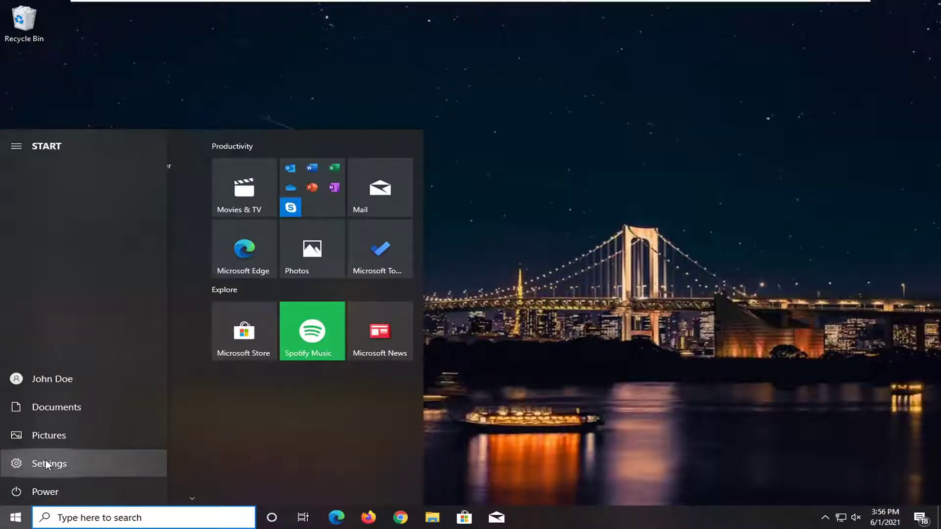
{"action": "left_click", "coordinate": [47, 463]}
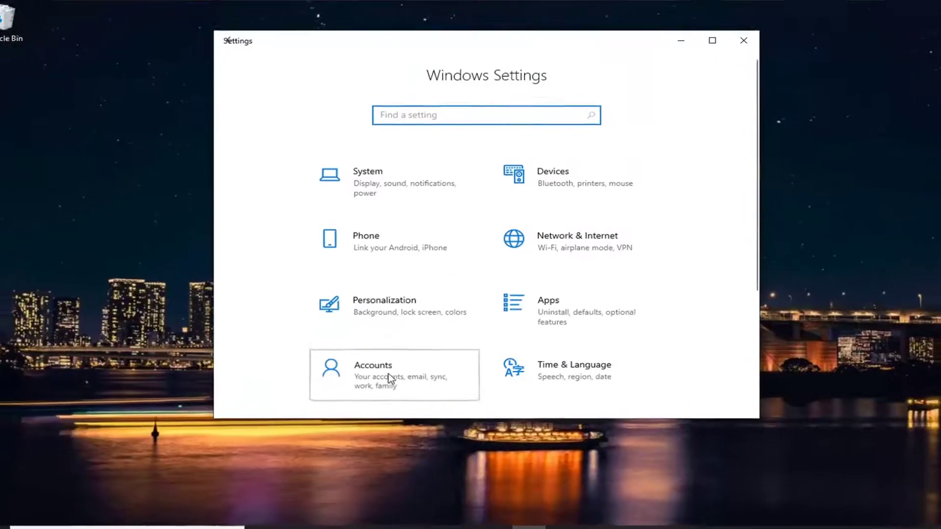
{"action": "left_click", "coordinate": [397, 360]}
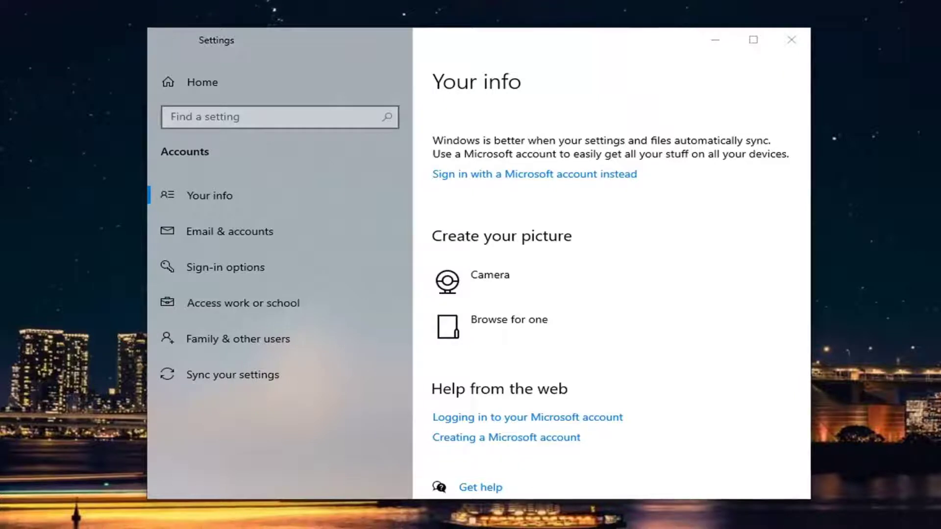
- Open File Explorer with Win+E and turn on Hidden items in the View options
{"action": "key", "text": "super+e"}
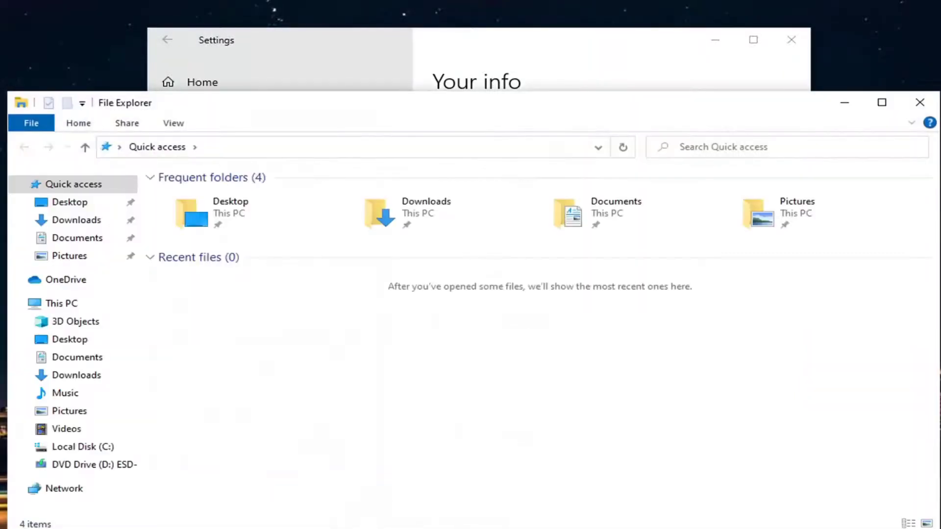
{"action": "left_click", "coordinate": [174, 126]}
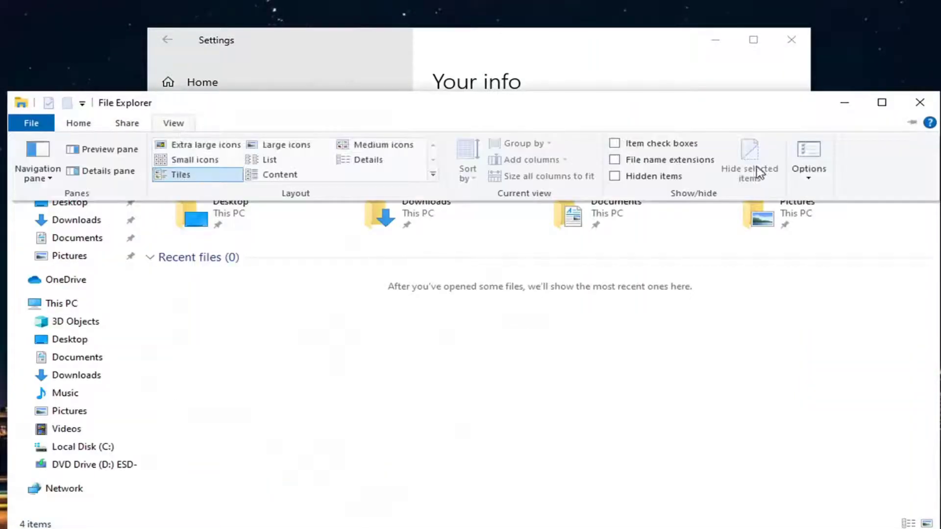
{"action": "left_click", "coordinate": [615, 177]}
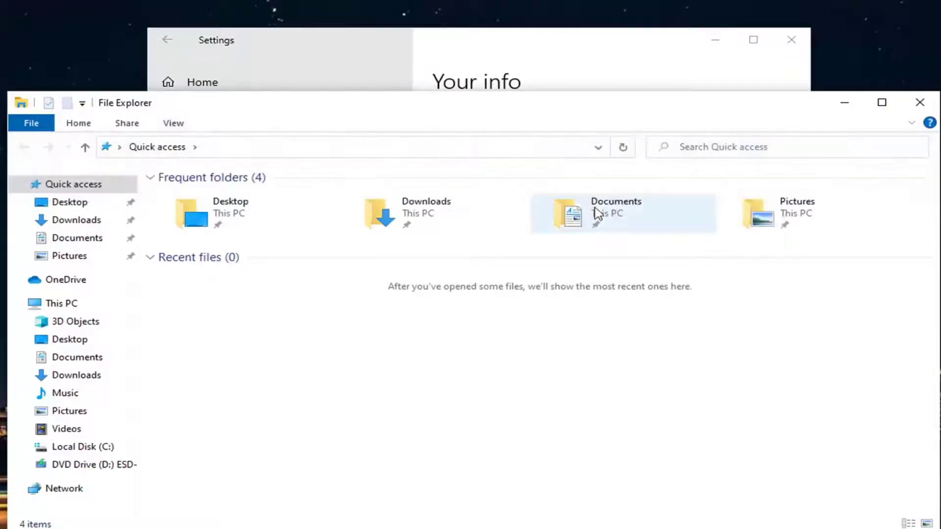
- Close Explorer and browse for a picture in C:\ProgramData\Microsoft\User Account Pictures
{"action": "left_click", "coordinate": [921, 103]}
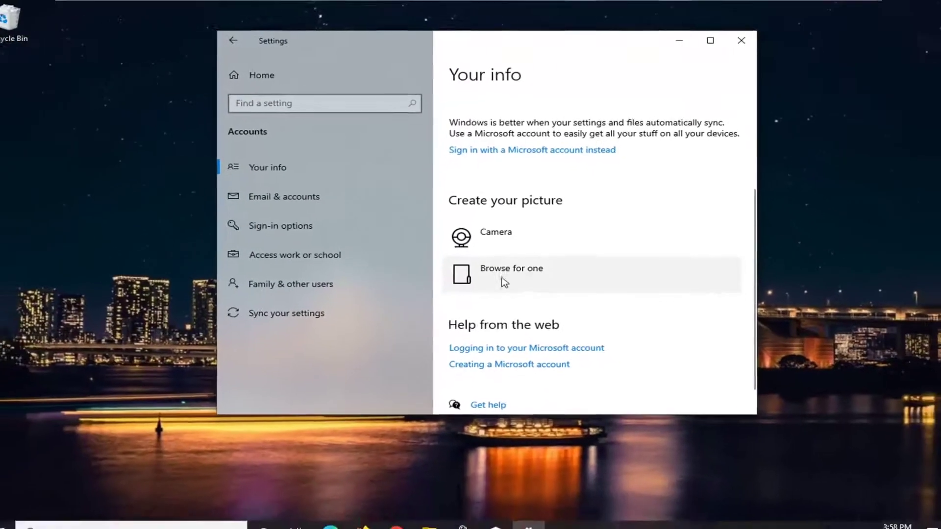
{"action": "left_click", "coordinate": [528, 273]}
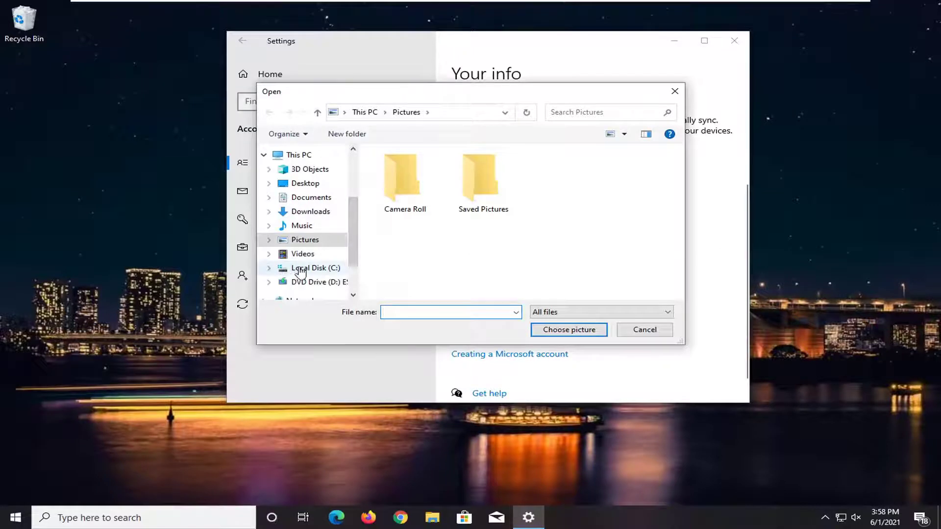
{"action": "left_click", "coordinate": [300, 270]}
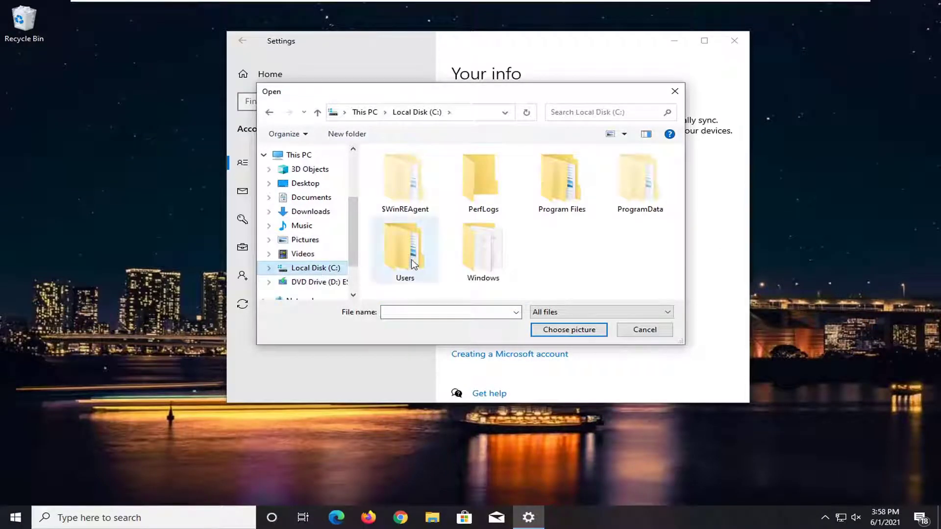
{"action": "left_click", "coordinate": [647, 196]}
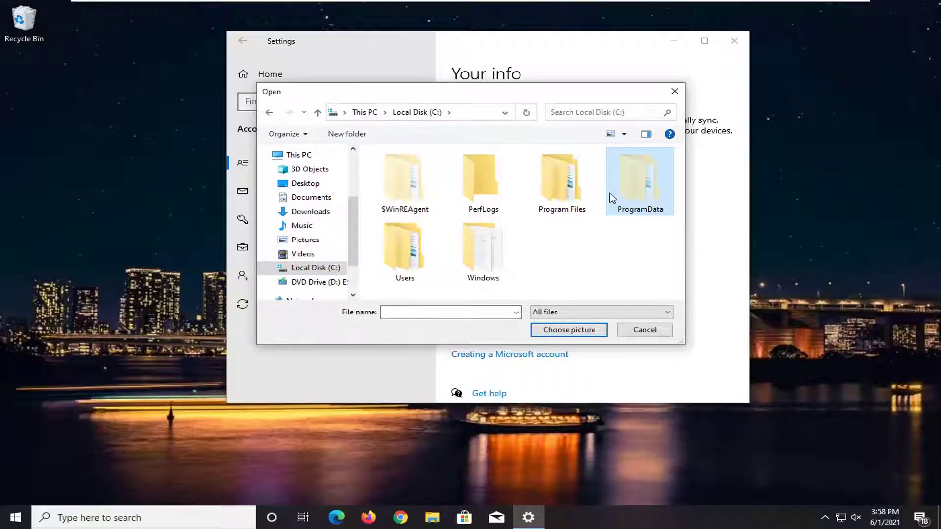
{"action": "double_click", "coordinate": [635, 184]}
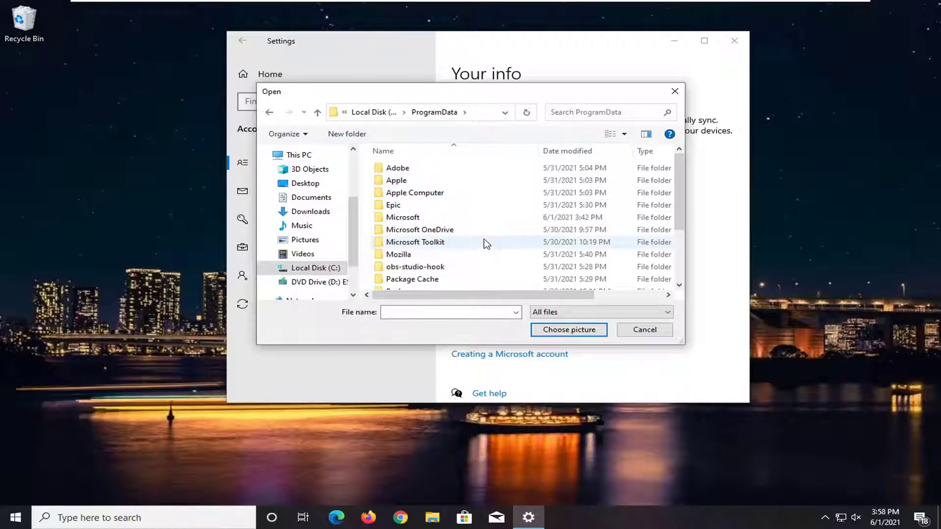
{"action": "mouse_move", "coordinate": [415, 241]}
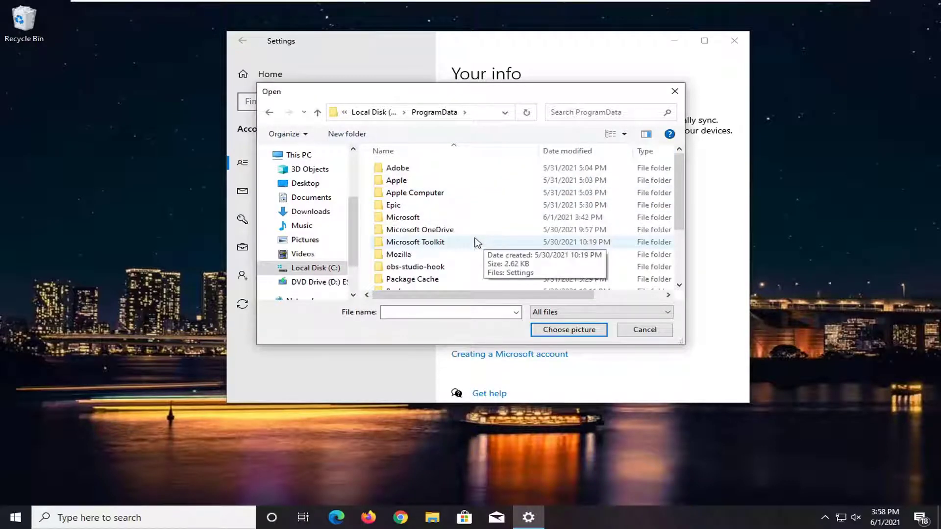
{"action": "scroll", "coordinate": [484, 243], "scroll_direction": "down", "scroll_amount": 1}
{"action": "double_click", "coordinate": [408, 185]}
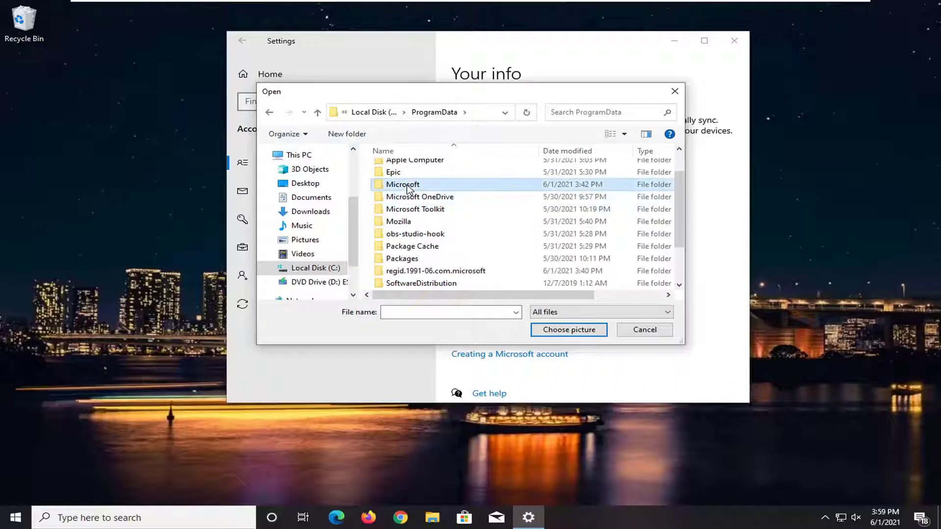
{"action": "scroll", "coordinate": [404, 190], "scroll_direction": "down", "scroll_amount": 1}
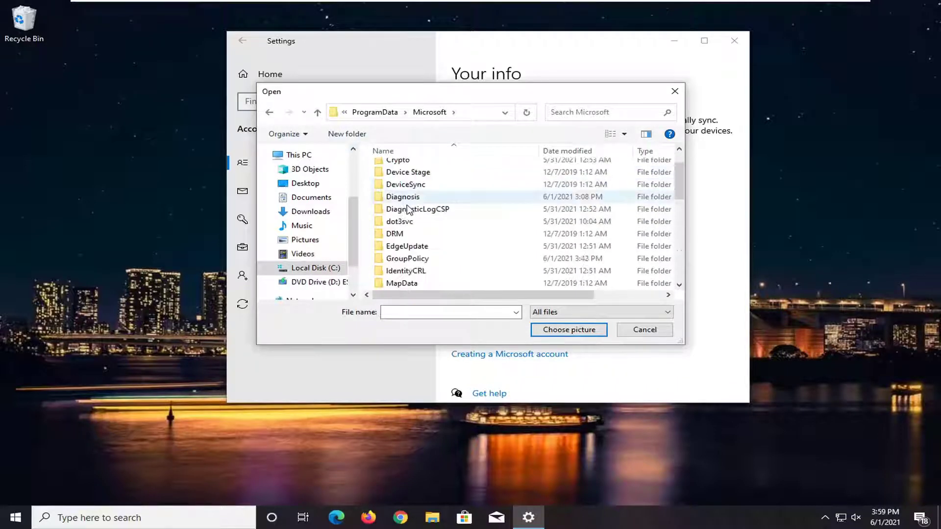
{"action": "scroll", "coordinate": [406, 203], "scroll_direction": "down", "scroll_amount": 2}
{"action": "scroll", "coordinate": [400, 210], "scroll_direction": "down", "scroll_amount": 2}
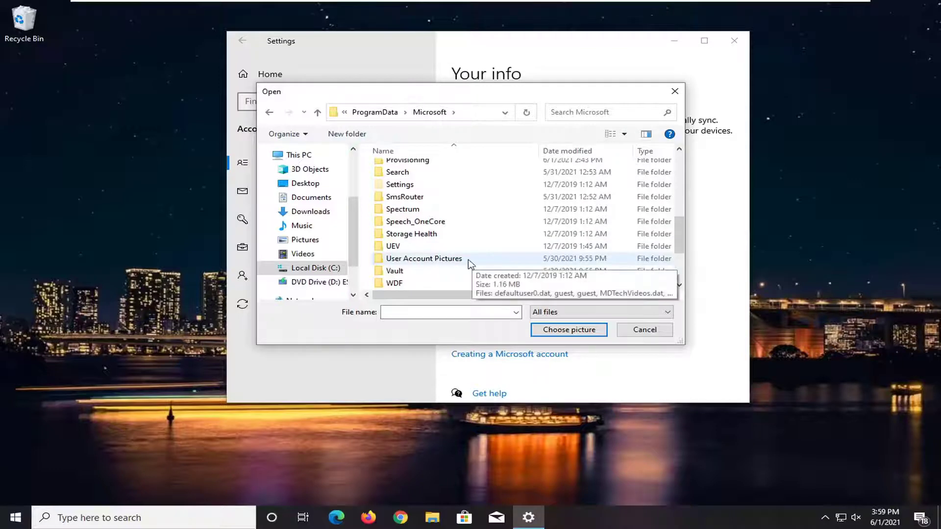
{"action": "double_click", "coordinate": [445, 262]}
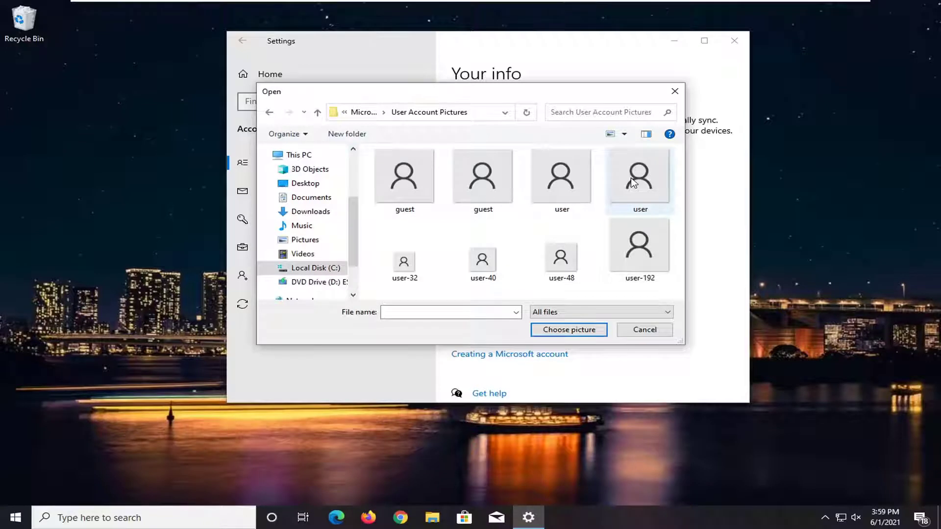
- Set user-192 as the account picture, then browse again and choose another default person image
{"action": "double_click", "coordinate": [647, 263]}
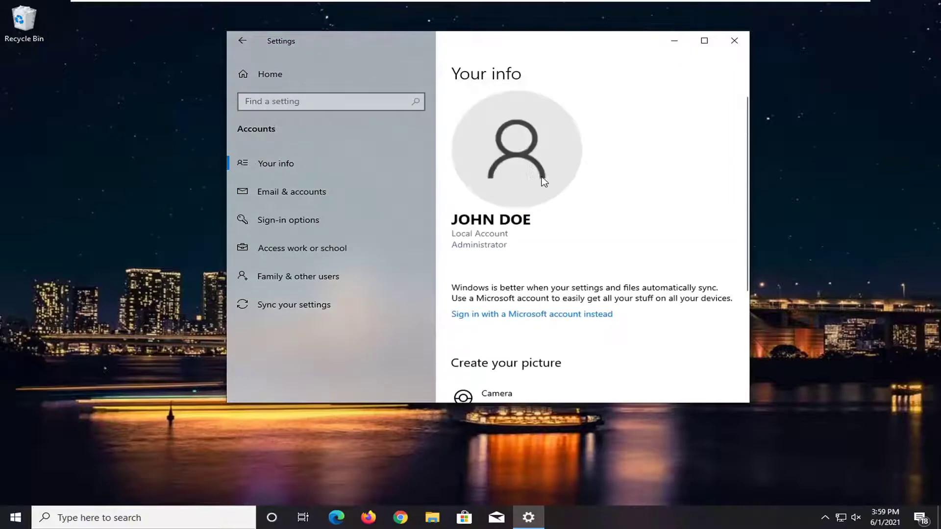
{"action": "scroll", "coordinate": [544, 191], "scroll_direction": "down", "scroll_amount": 3}
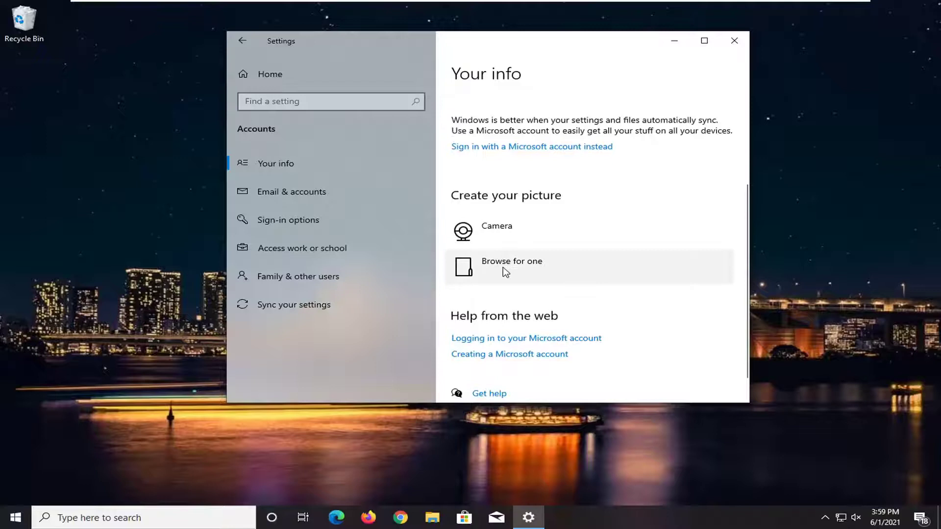
{"action": "left_click", "coordinate": [511, 270]}
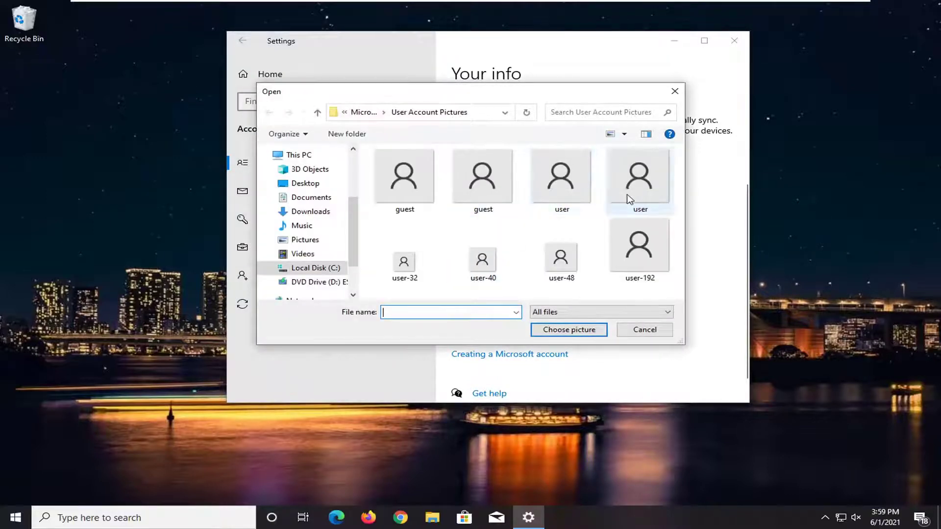
{"action": "double_click", "coordinate": [414, 193]}
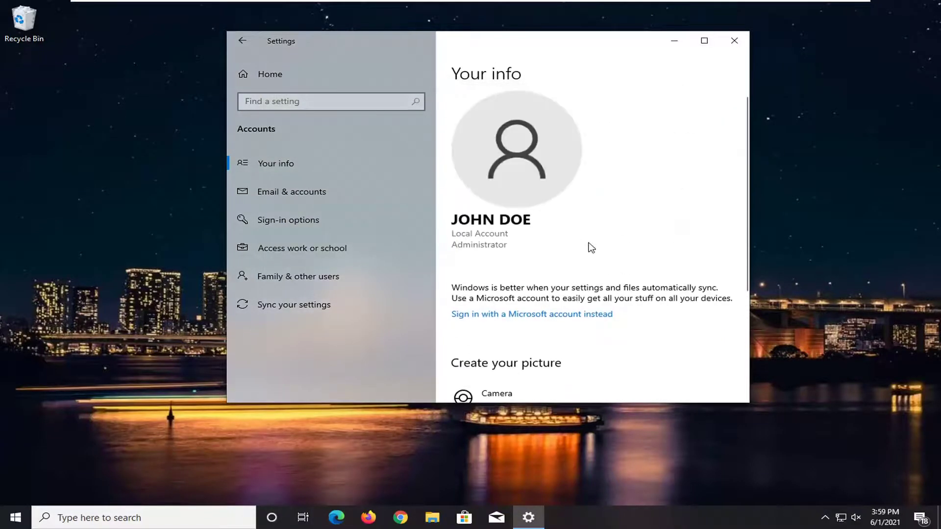
{"action": "scroll", "coordinate": [524, 182], "scroll_direction": "down", "scroll_amount": 1}
{"action": "scroll", "coordinate": [524, 182], "scroll_direction": "down", "scroll_amount": 3}
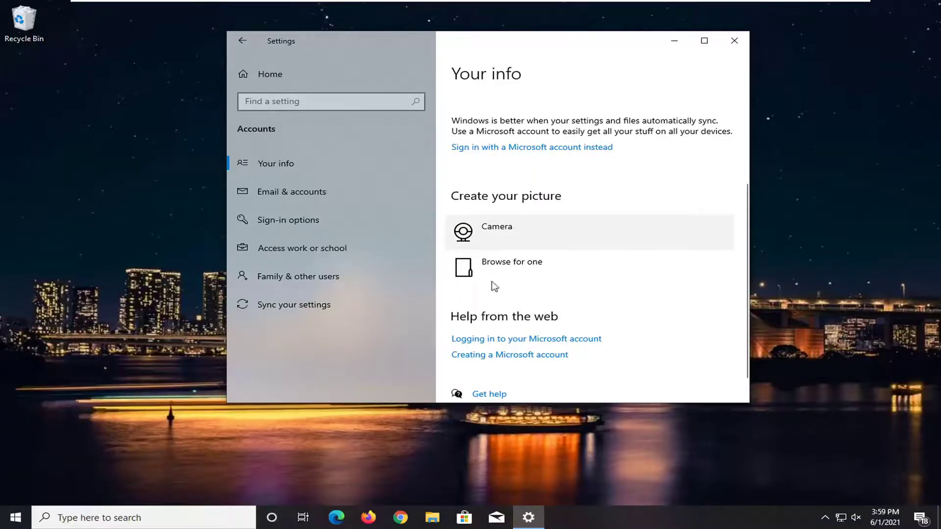
- Reopen File Explorer's View options, then close both File Explorer and Settings
{"action": "left_click", "coordinate": [432, 518]}
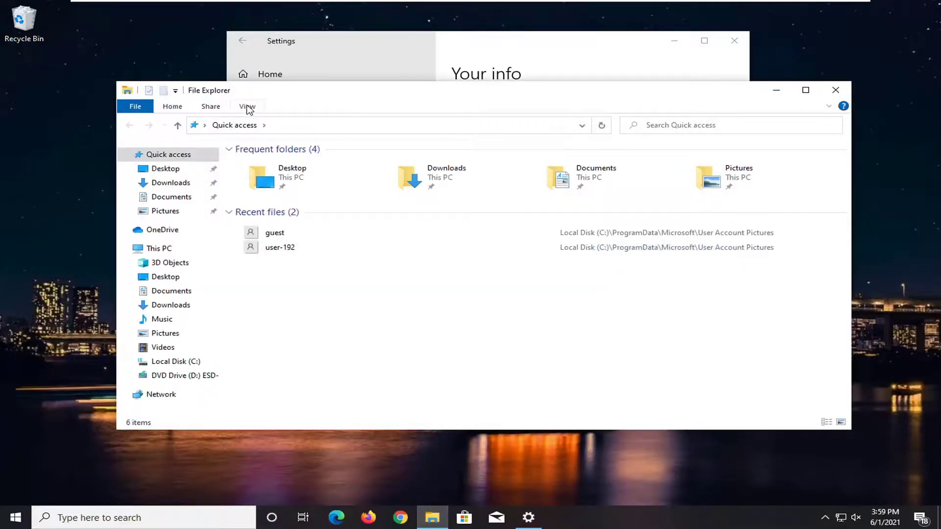
{"action": "left_click", "coordinate": [247, 107]}
{"action": "left_click", "coordinate": [835, 90]}
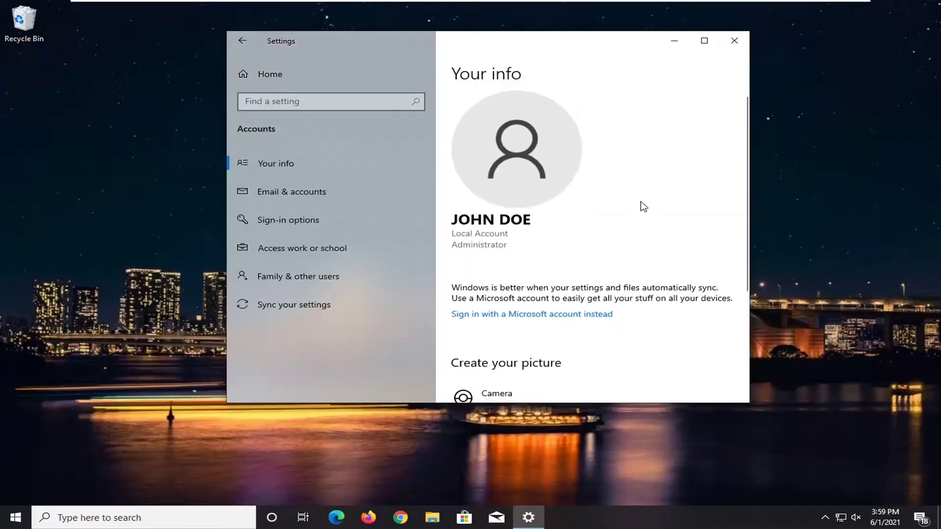
{"action": "left_click", "coordinate": [733, 45]}
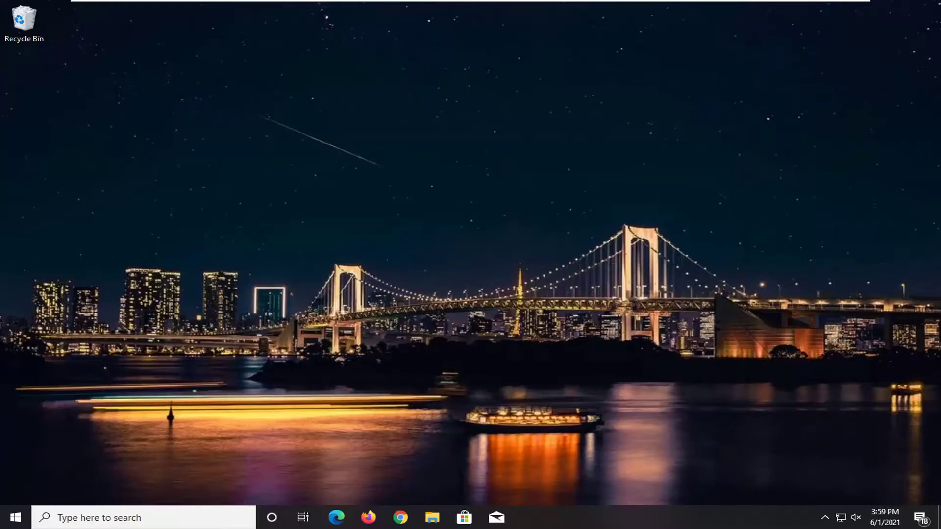